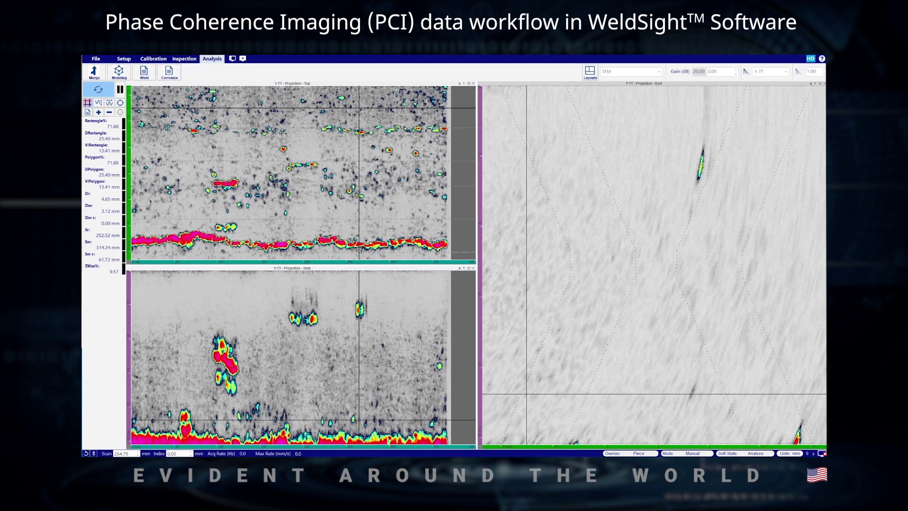
Apply the TFM 4 layout and place the data cursor on the mid-depth side-view indication at about 114 mm scan position.
{"action": "left_click", "coordinate": [660, 72]}
{"action": "left_click", "coordinate": [647, 86]}
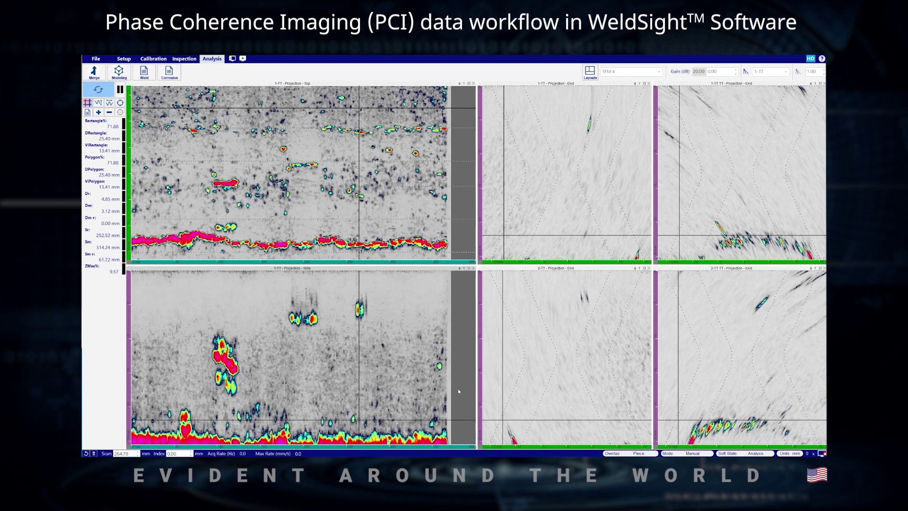
{"action": "left_click", "coordinate": [229, 355]}
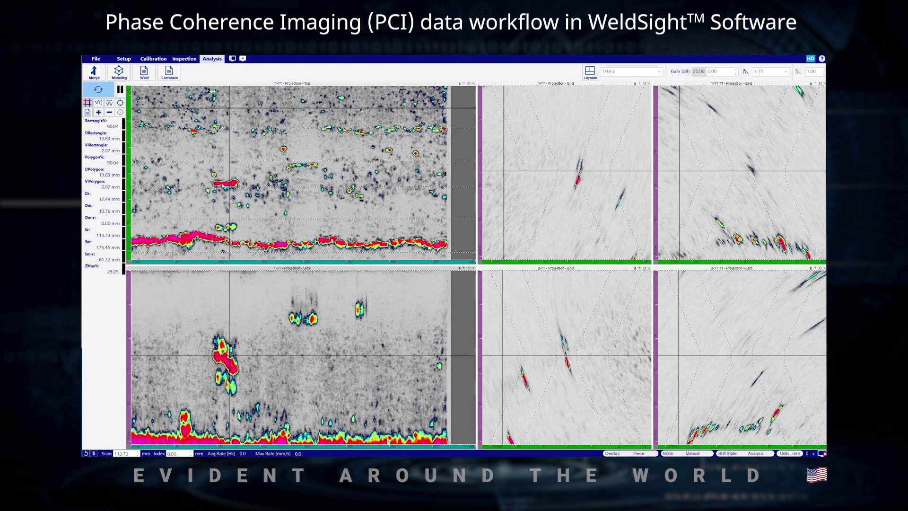
Merge the TFM data of beamsets 1-TT and 2-TT only, excluding 1-TT TT and 2-TT TT.
{"action": "left_click", "coordinate": [94, 73]}
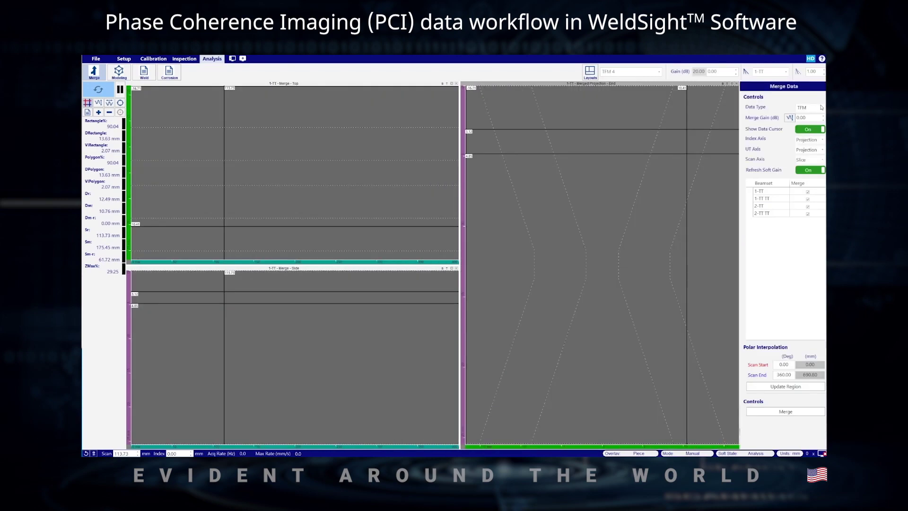
{"action": "left_click", "coordinate": [808, 199]}
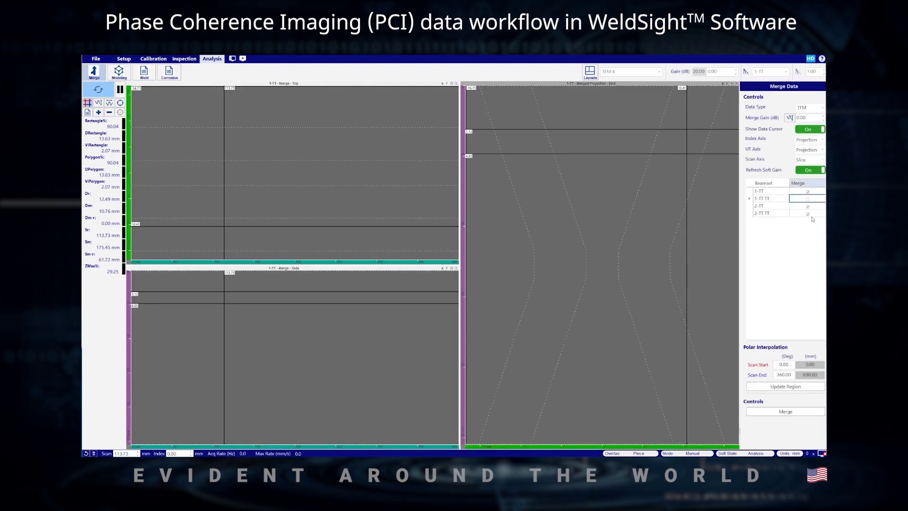
{"action": "left_click", "coordinate": [808, 214]}
{"action": "left_click", "coordinate": [795, 411]}
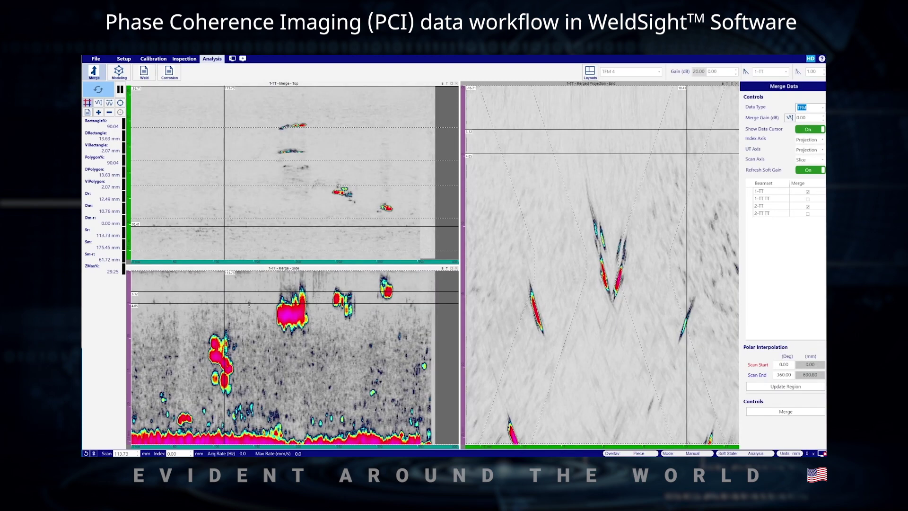
Examine each indication in the merged side view, placing the data and measurement cursors on them one after another.
{"action": "left_click_drag", "start_coordinate": [247, 300], "coordinate": [230, 340]}
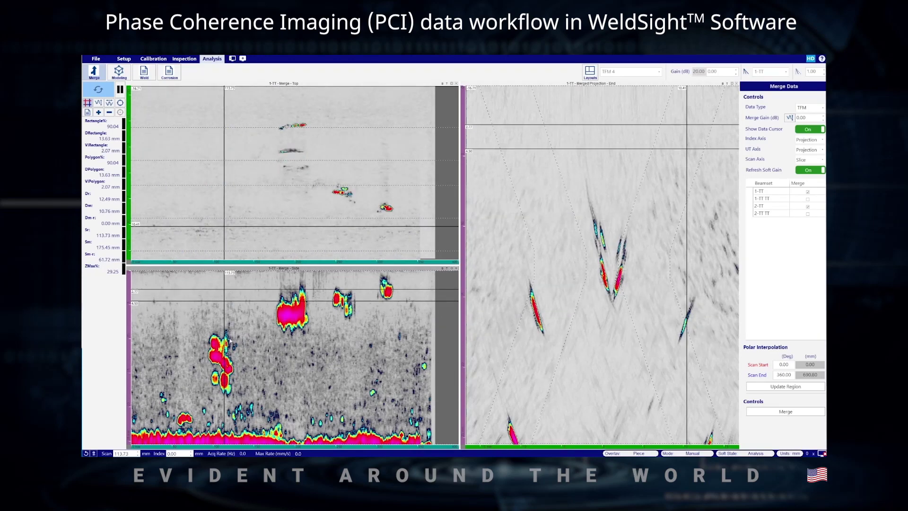
{"action": "left_click", "coordinate": [183, 415]}
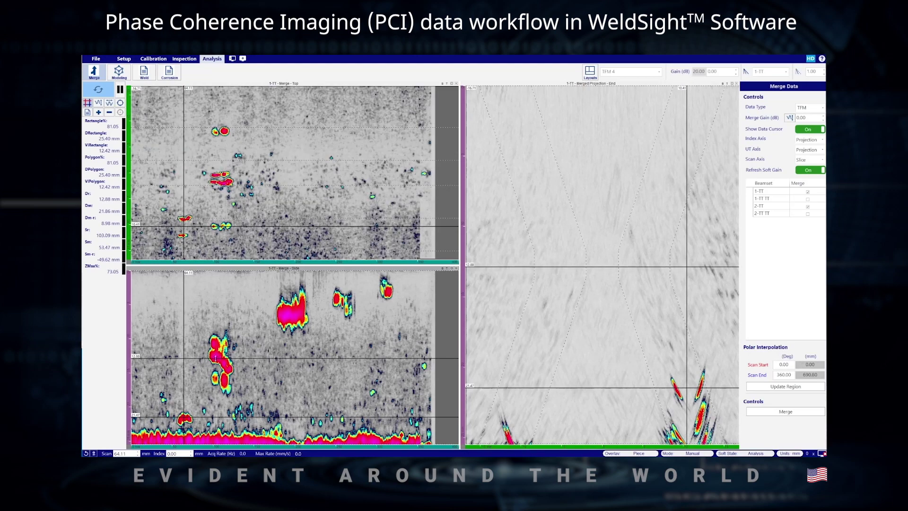
{"action": "left_click", "coordinate": [216, 351]}
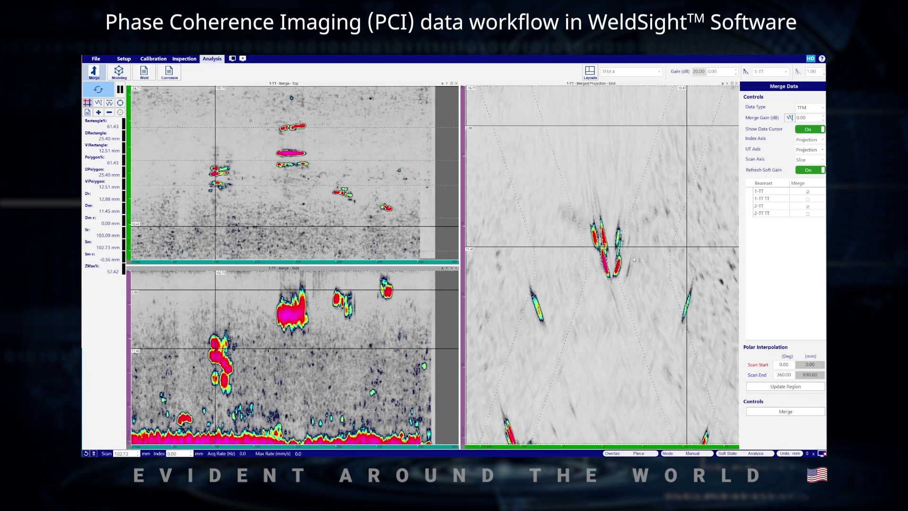
{"action": "left_click", "coordinate": [292, 315]}
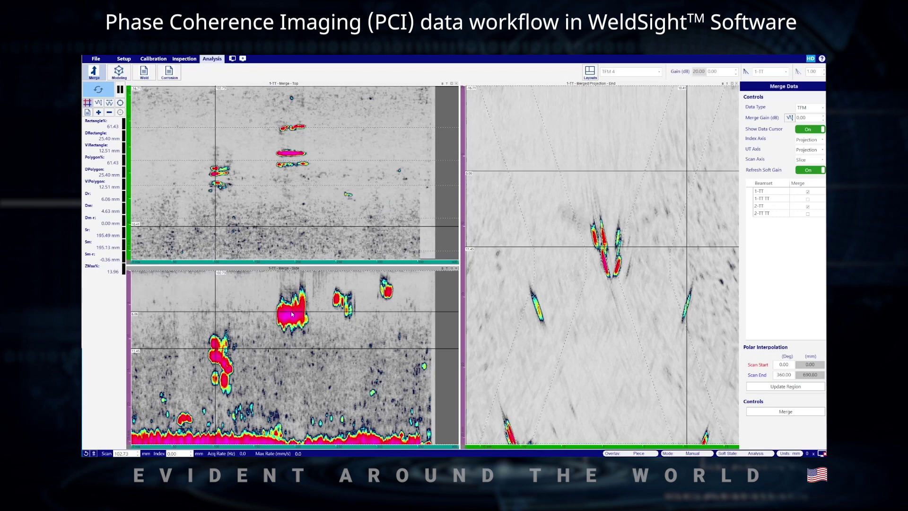
{"action": "left_click", "coordinate": [299, 307]}
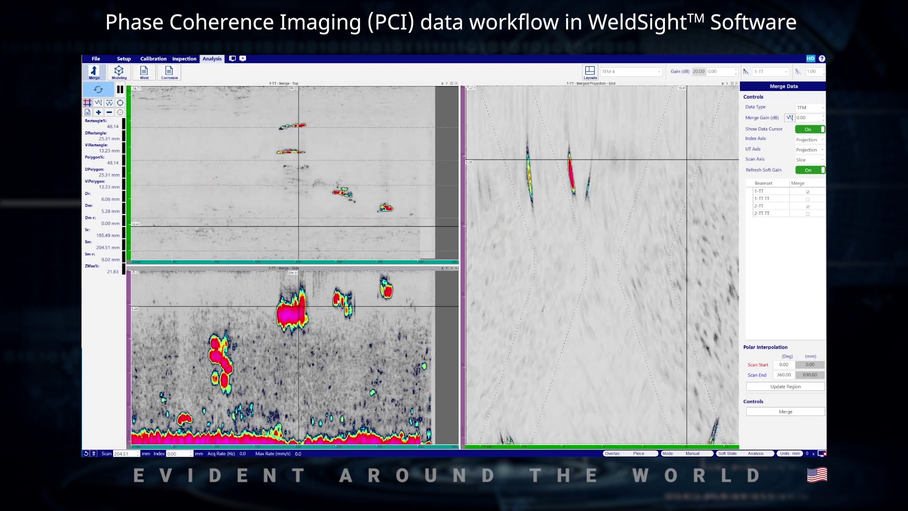
{"action": "left_click", "coordinate": [351, 303]}
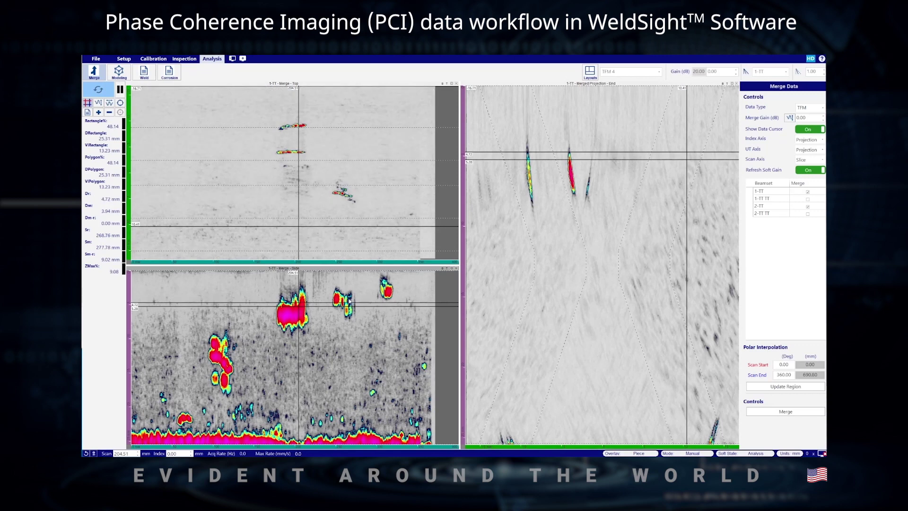
{"action": "left_click", "coordinate": [349, 298]}
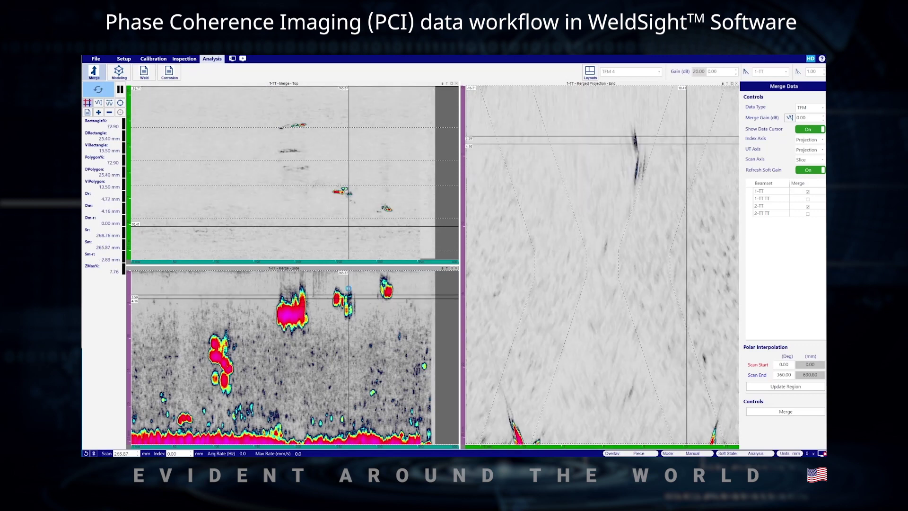
{"action": "mouse_move", "coordinate": [348, 288]}
{"action": "left_mouse_down"}
{"action": "mouse_move", "coordinate": [329, 293]}
{"action": "mouse_move", "coordinate": [345, 301]}
{"action": "left_mouse_up"}
{"action": "left_click", "coordinate": [351, 292]}
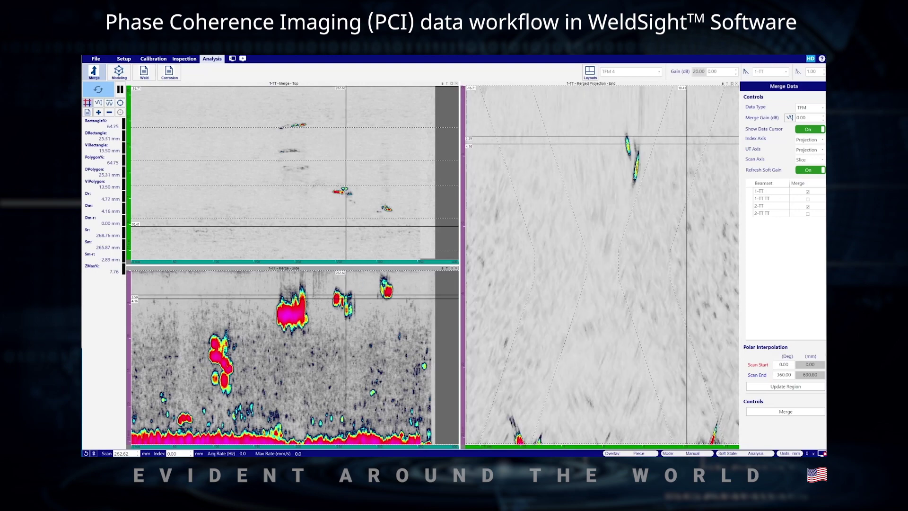
Apply the TFM Merge 2 layout and place the data cursor on the large shallow indication at about 198 mm scan position.
{"action": "left_click", "coordinate": [659, 74]}
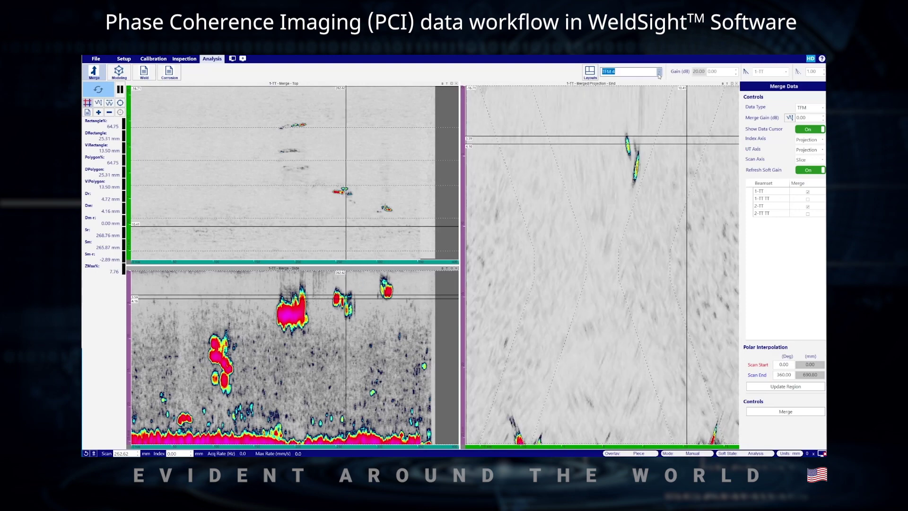
{"action": "left_click", "coordinate": [642, 103]}
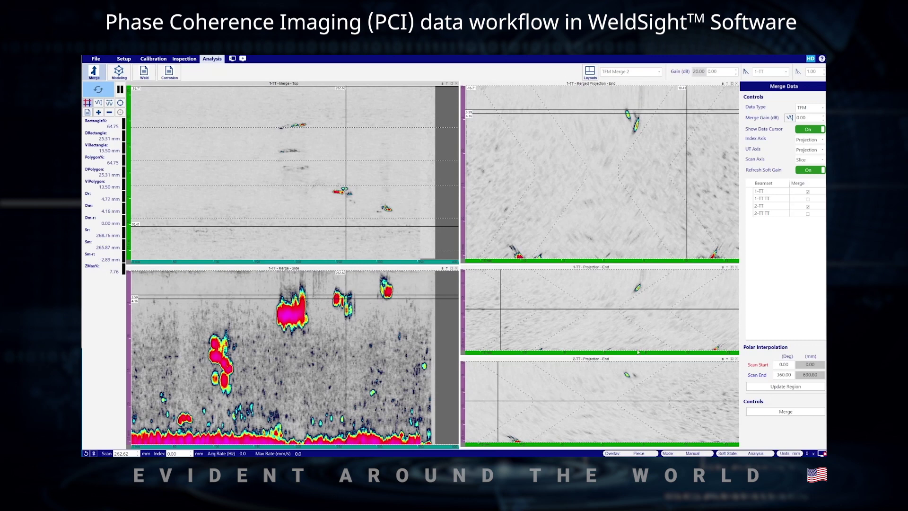
{"action": "left_click_drag", "start_coordinate": [345, 313], "coordinate": [294, 317]}
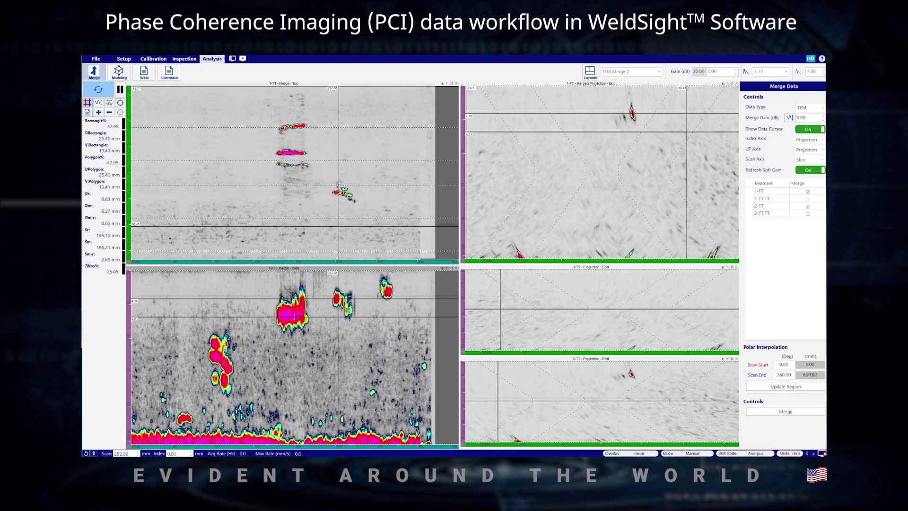
{"action": "left_click", "coordinate": [294, 316]}
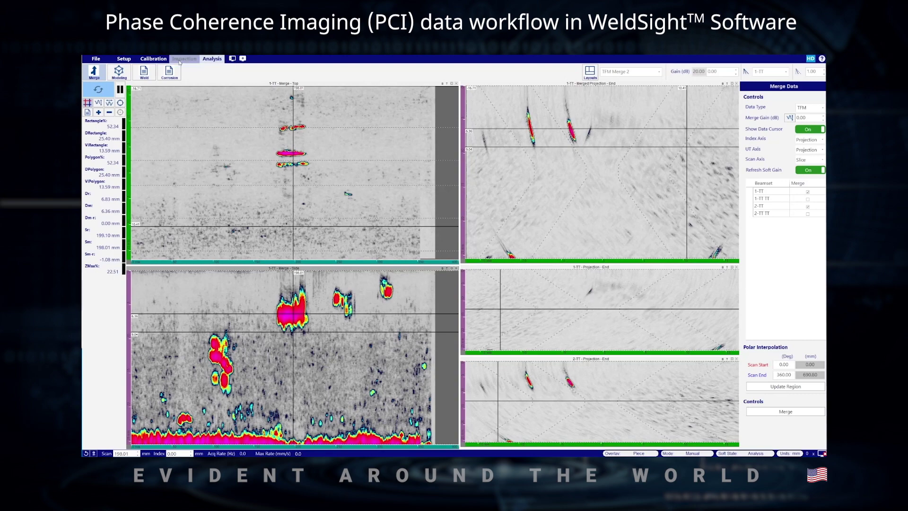
Open the 3D modeling of the weld in end view and show the probes and the merged data.
{"action": "left_click", "coordinate": [119, 72]}
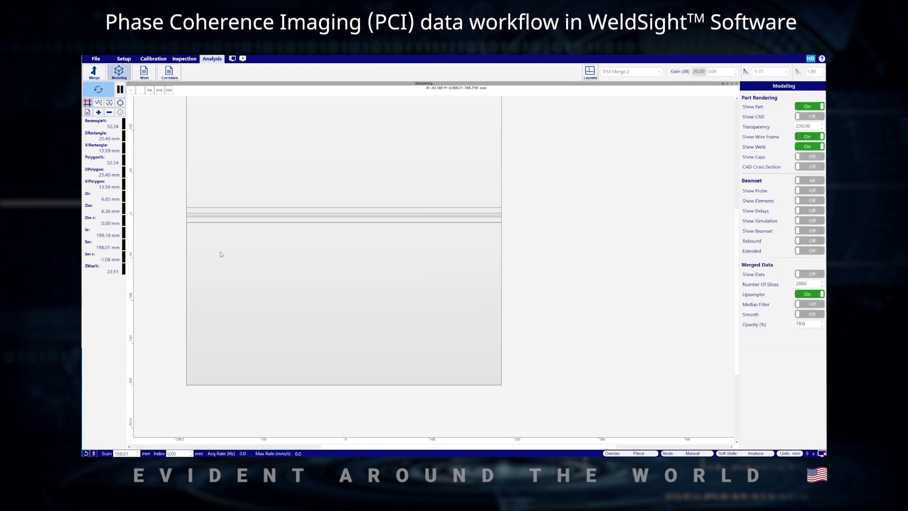
{"action": "left_click", "coordinate": [160, 90]}
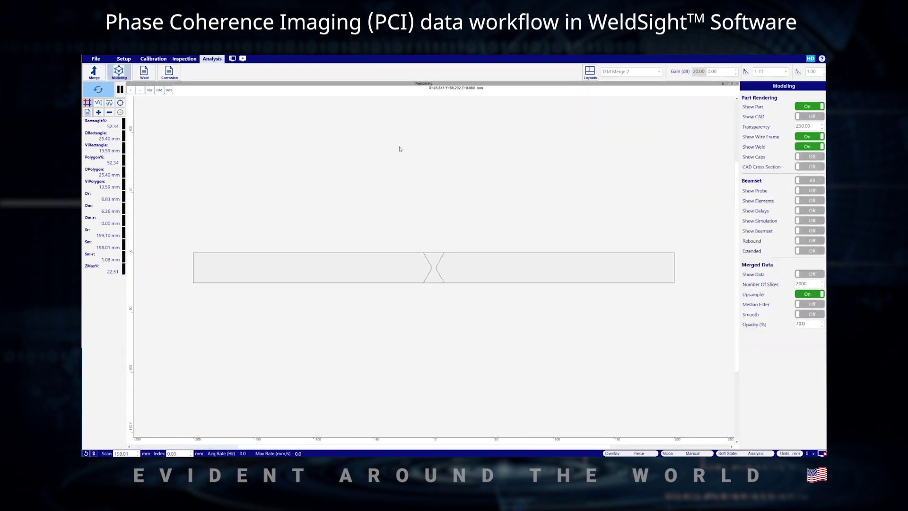
{"action": "left_click", "coordinate": [810, 190]}
{"action": "left_click", "coordinate": [807, 275]}
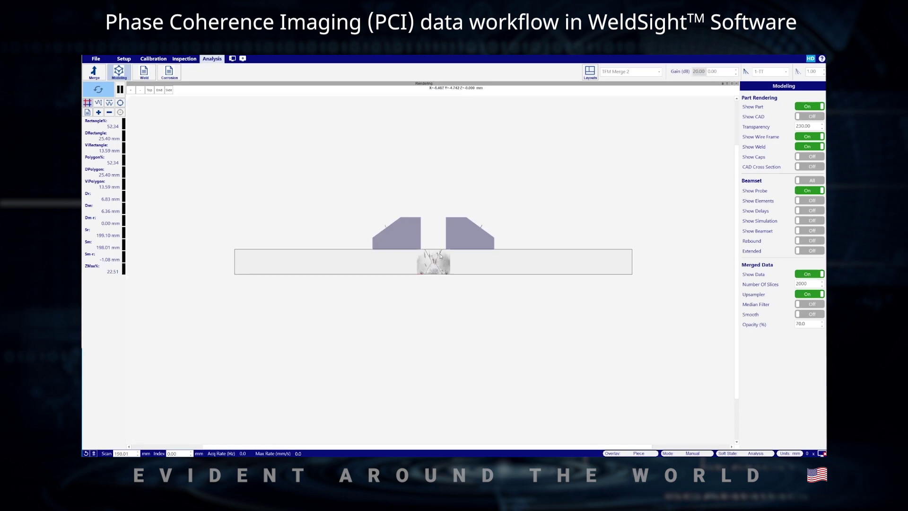
{"action": "scroll", "coordinate": [431, 262], "scroll_direction": "up", "scroll_amount": 3}
{"action": "scroll", "coordinate": [431, 262], "scroll_direction": "up", "scroll_amount": 5}
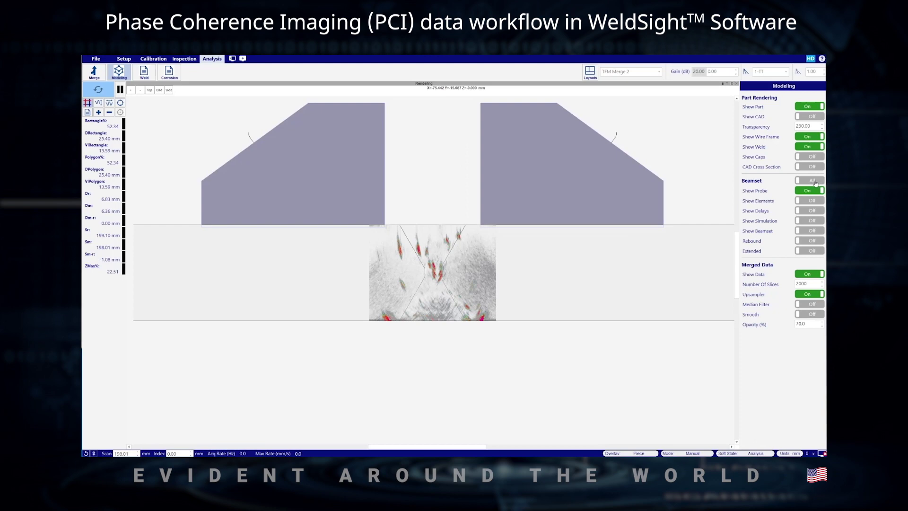
Hide the probes in the 3D model and apply the TFM - Simulation 2 layout.
{"action": "left_click", "coordinate": [812, 191]}
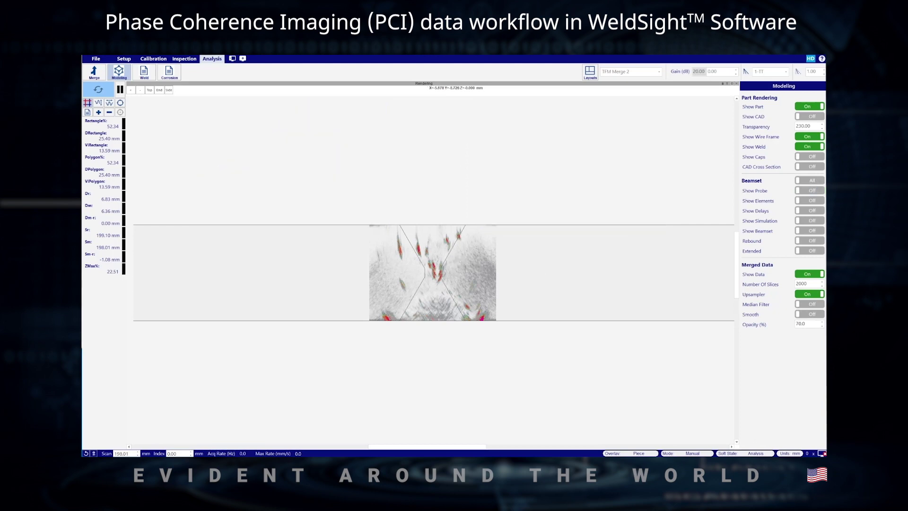
{"action": "left_click", "coordinate": [659, 71]}
{"action": "left_click", "coordinate": [641, 120]}
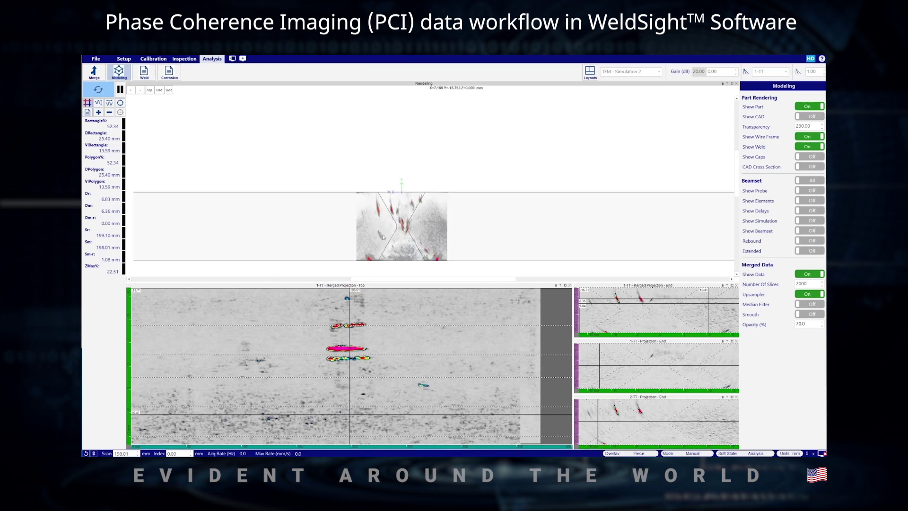
Set the merged data opacity to 80% and inspect the indications in the weld volume from an oblique side angle.
{"action": "left_click_drag", "start_coordinate": [400, 224], "coordinate": [326, 248]}
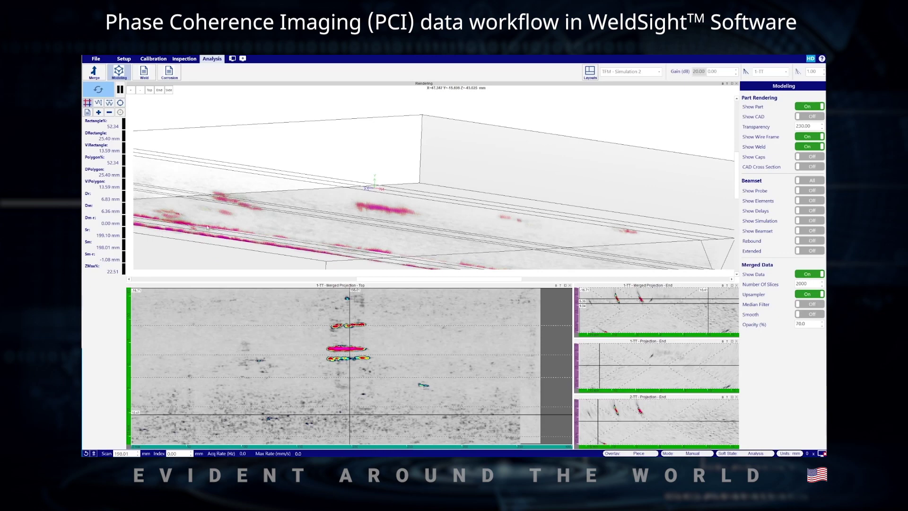
{"action": "left_click_drag", "start_coordinate": [241, 233], "coordinate": [376, 232]}
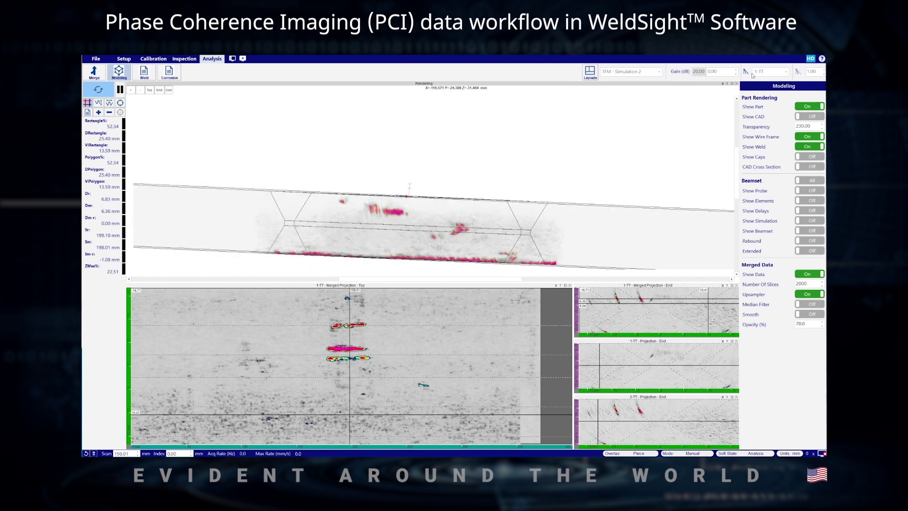
{"action": "left_click_drag", "start_coordinate": [807, 323], "coordinate": [769, 323]}
{"action": "type", "text": "80.0"}
{"action": "key", "text": "Return"}
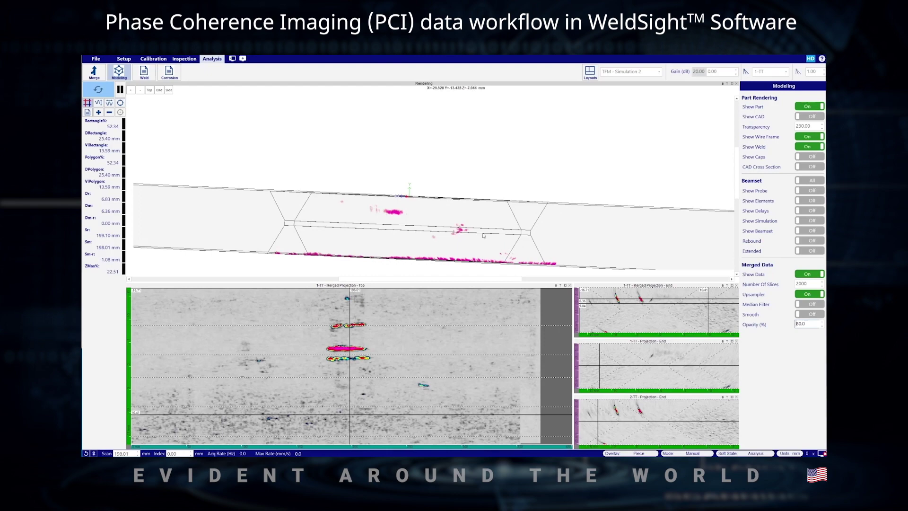
{"action": "left_click_drag", "start_coordinate": [483, 235], "coordinate": [449, 237]}
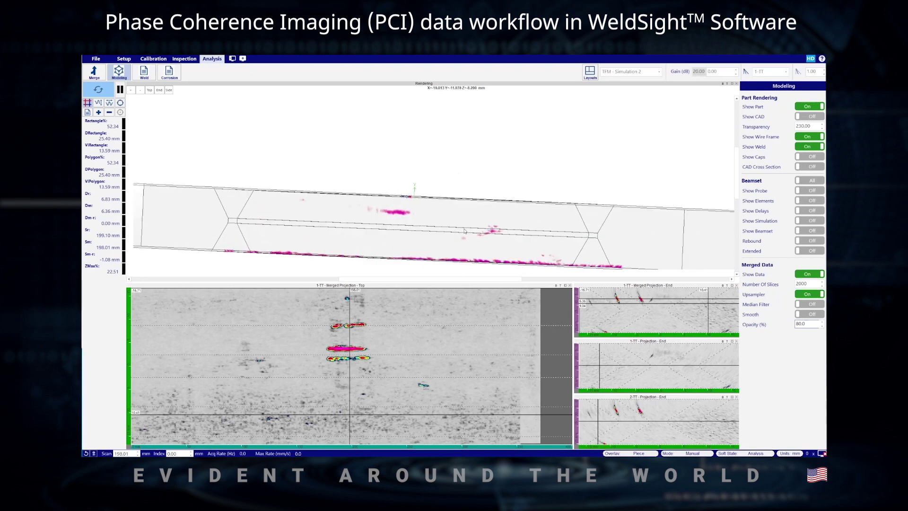